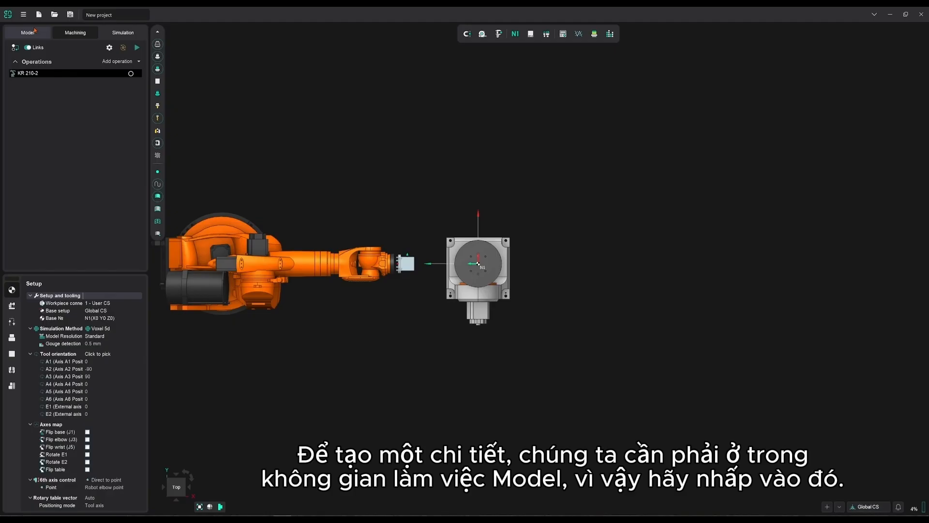
Create a new part design in the Model workspace and start a sketch on the XY plane, viewed from the top
{"action": "left_click", "coordinate": [34, 30]}
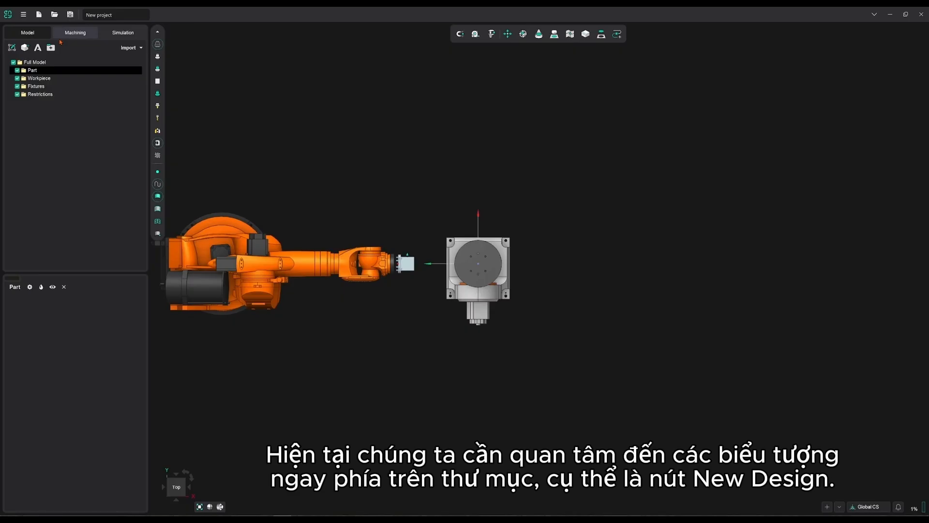
{"action": "left_click", "coordinate": [26, 49]}
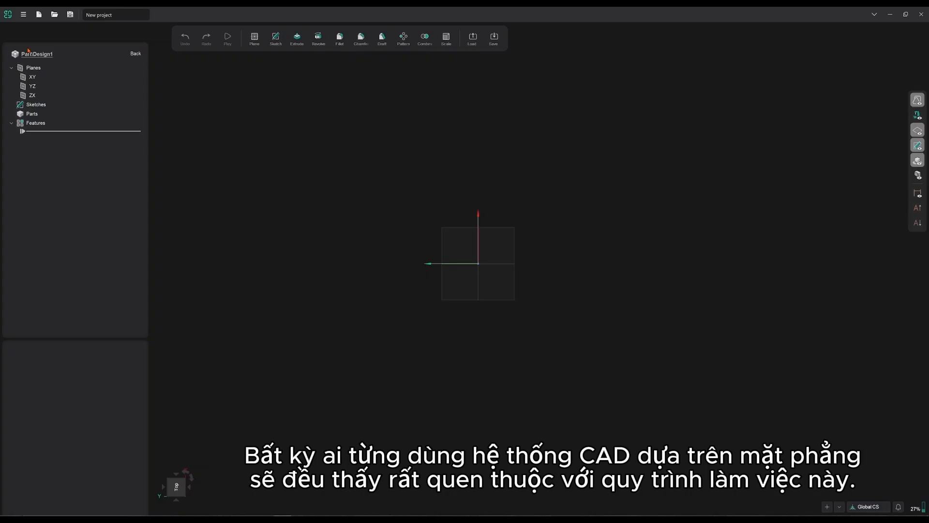
{"action": "left_click", "coordinate": [175, 496]}
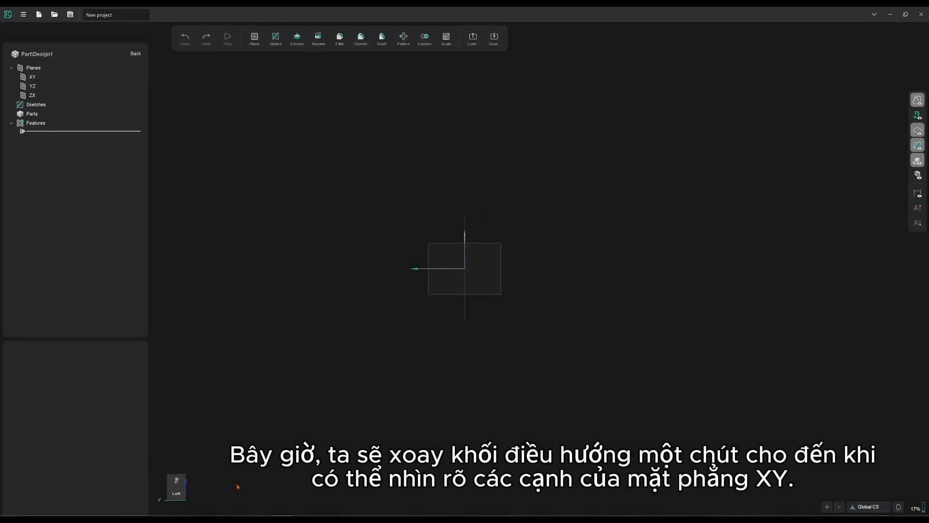
{"action": "left_click", "coordinate": [434, 295]}
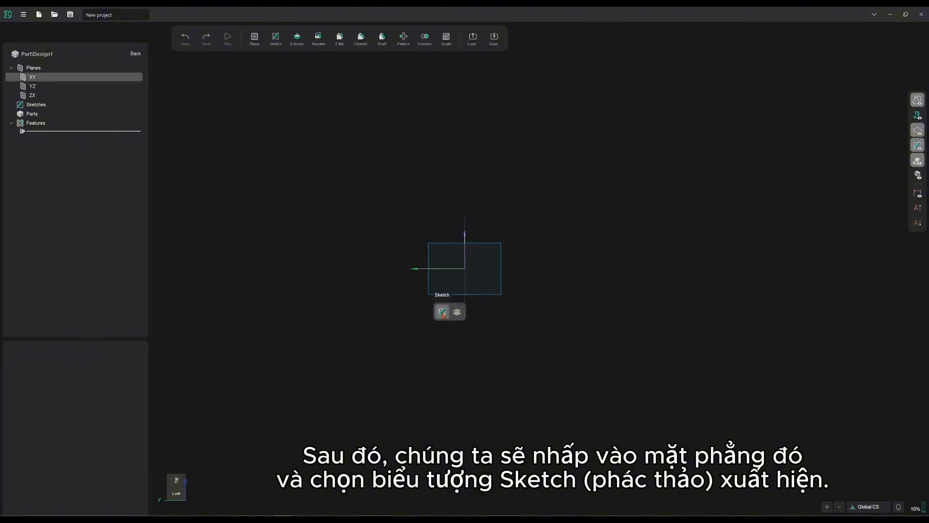
{"action": "left_click", "coordinate": [442, 312]}
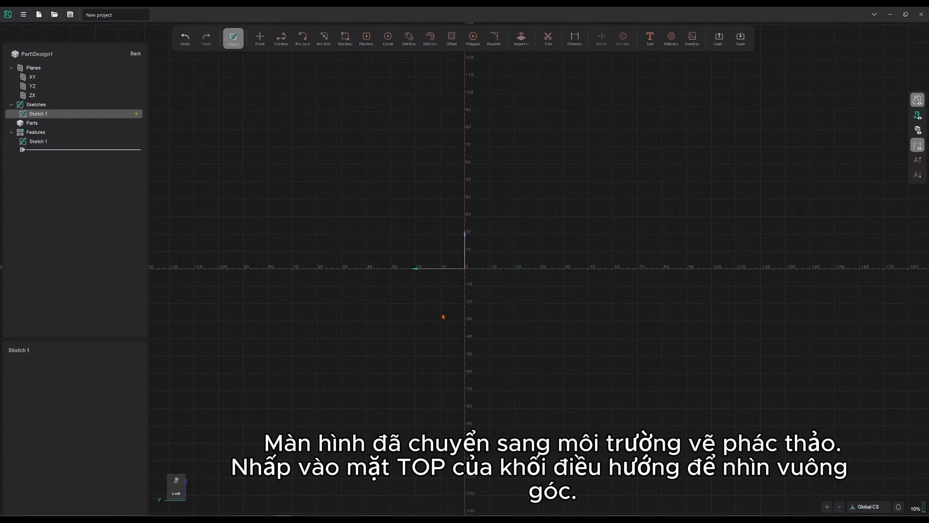
{"action": "left_click", "coordinate": [177, 481]}
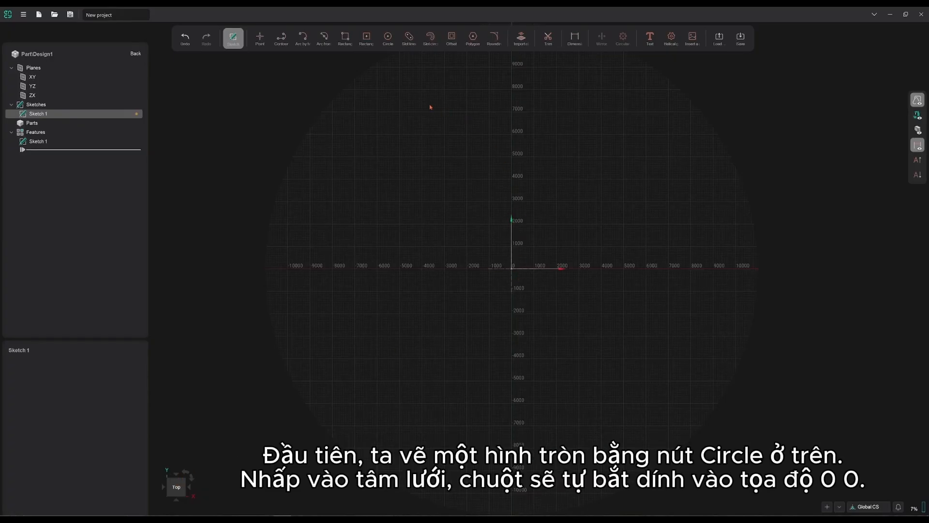
Draw a circle with a 750 mm diameter centred on the sketch origin
{"action": "left_click", "coordinate": [388, 36]}
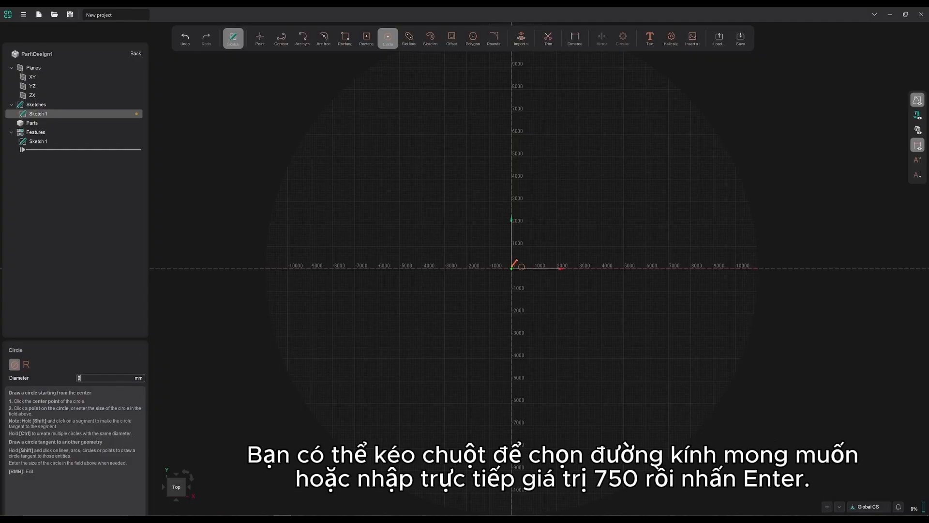
{"action": "left_click", "coordinate": [512, 266]}
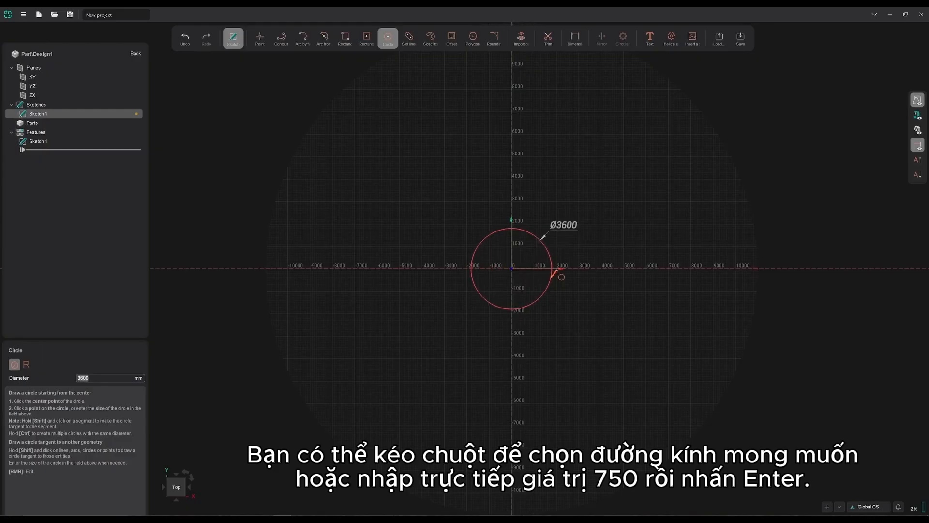
{"action": "type", "text": "750"}
{"action": "key", "text": "Return"}
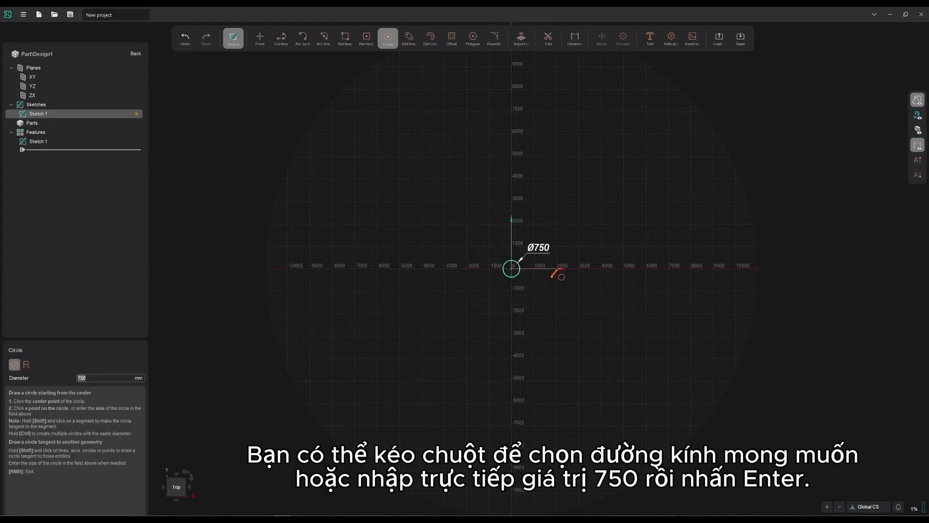
Draw a horizontal chord about 569 mm long across the upper part of the circle and finish the sketch
{"action": "scroll", "coordinate": [503, 263], "scroll_direction": "up", "scroll_amount": 5}
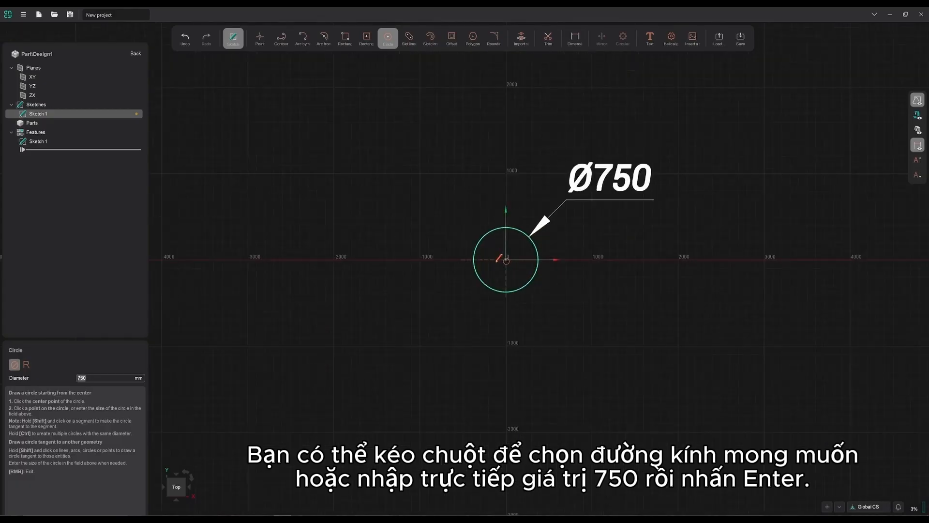
{"action": "scroll", "coordinate": [499, 259], "scroll_direction": "up", "scroll_amount": 2}
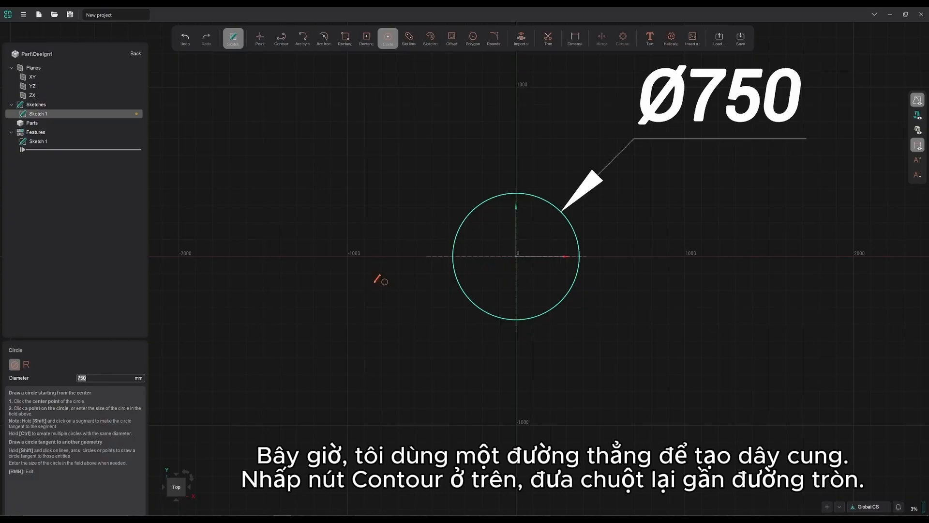
{"action": "left_click", "coordinate": [283, 41]}
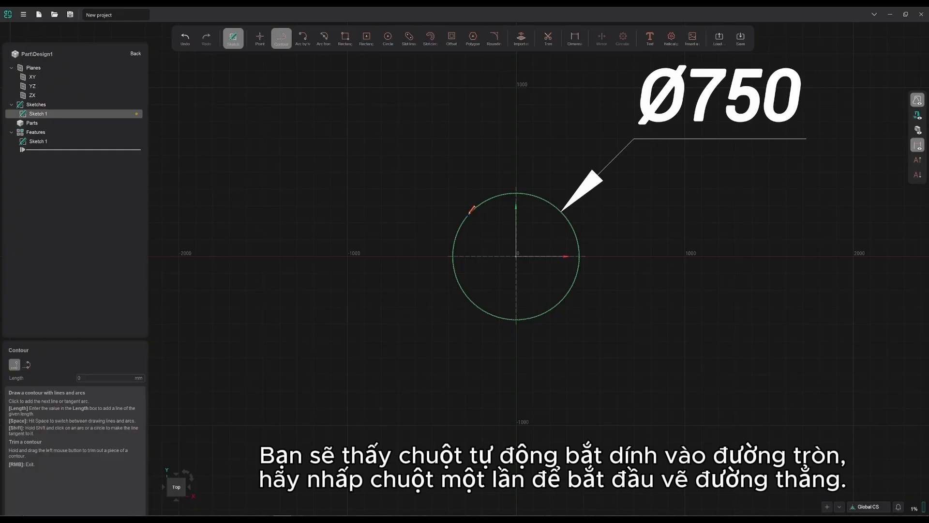
{"action": "left_click", "coordinate": [468, 214]}
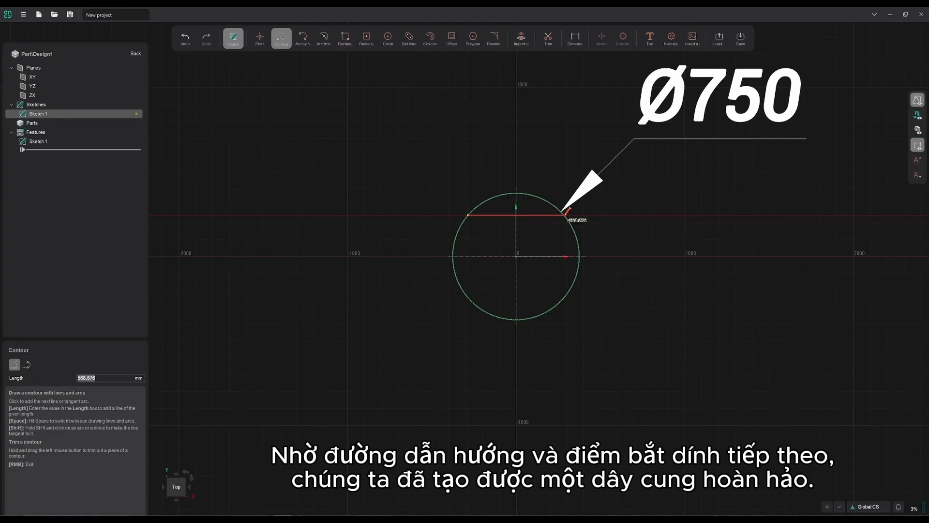
{"action": "left_click", "coordinate": [565, 212]}
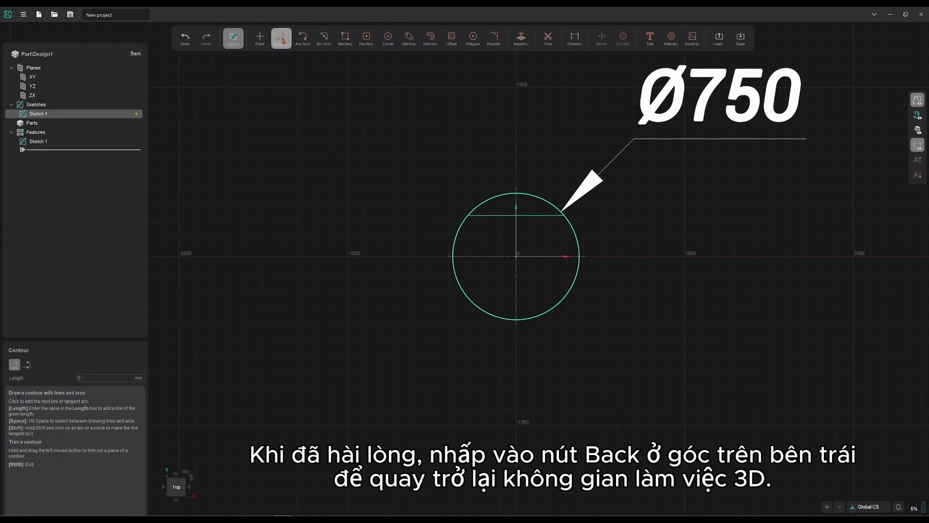
{"action": "right_click", "coordinate": [202, 86]}
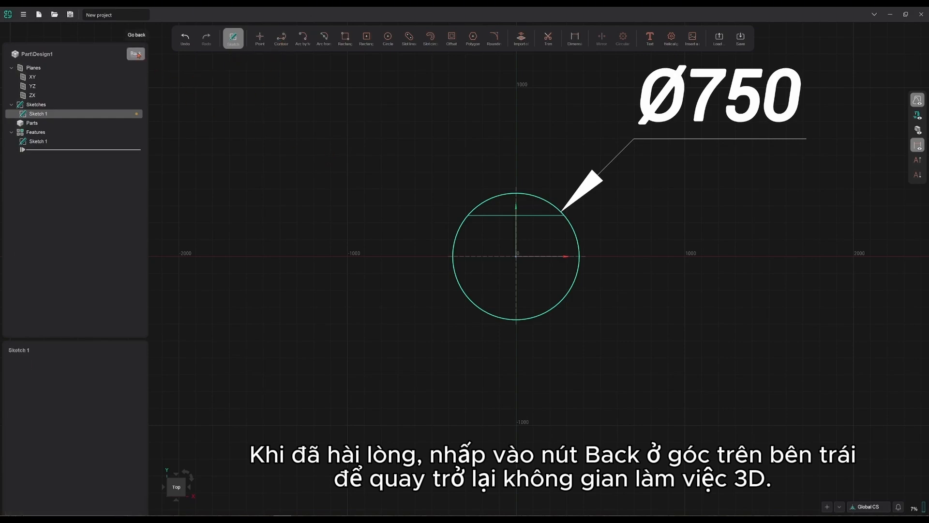
{"action": "left_click", "coordinate": [137, 54]}
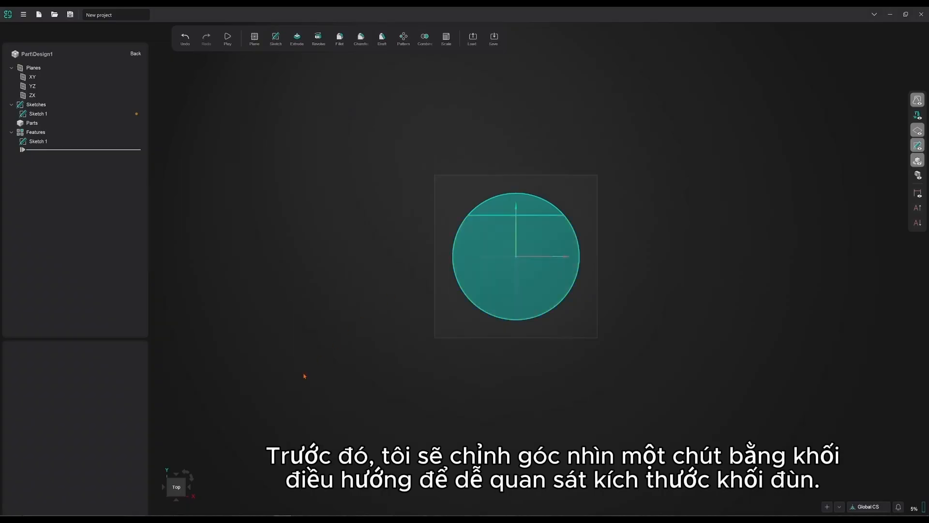
Extrude the small segment above the chord by 1000 mm and return to the Model workspace
{"action": "left_click", "coordinate": [178, 496]}
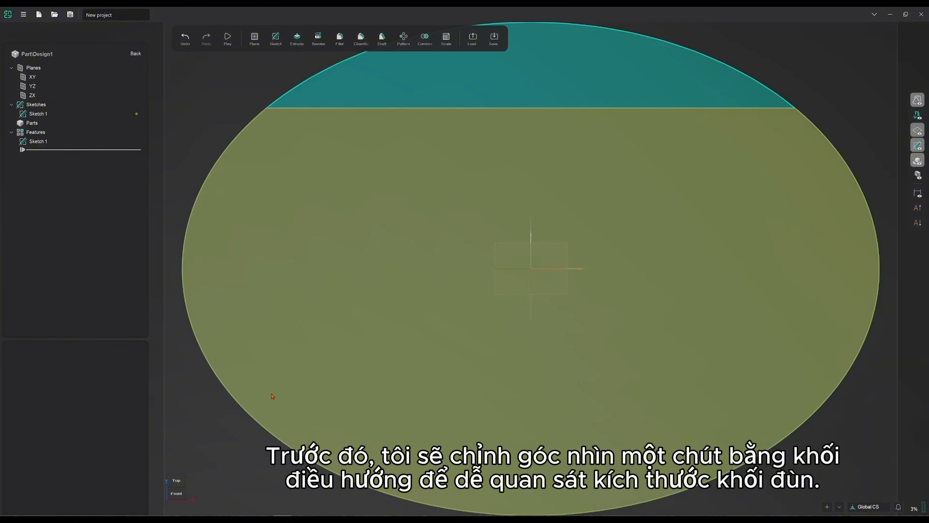
{"action": "scroll", "coordinate": [273, 397], "scroll_direction": "down", "scroll_amount": 6}
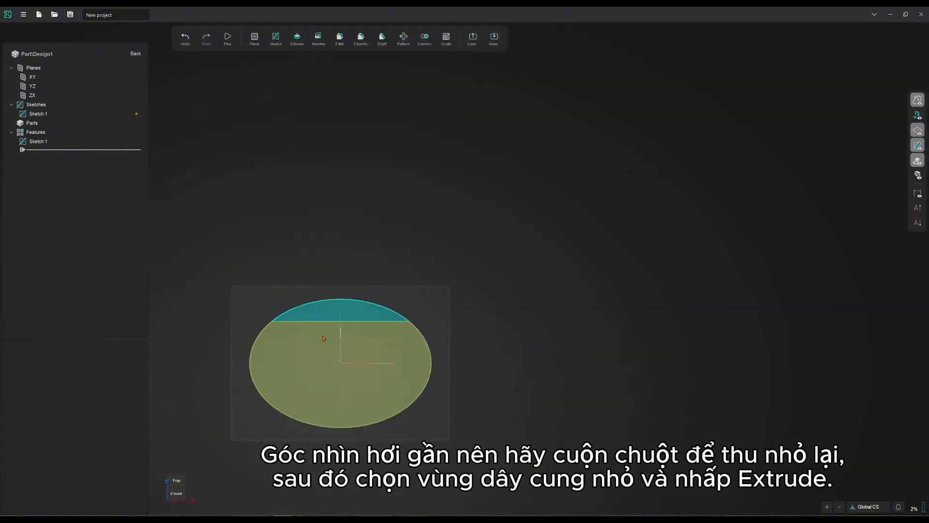
{"action": "left_click", "coordinate": [297, 38]}
{"action": "left_click", "coordinate": [349, 319]}
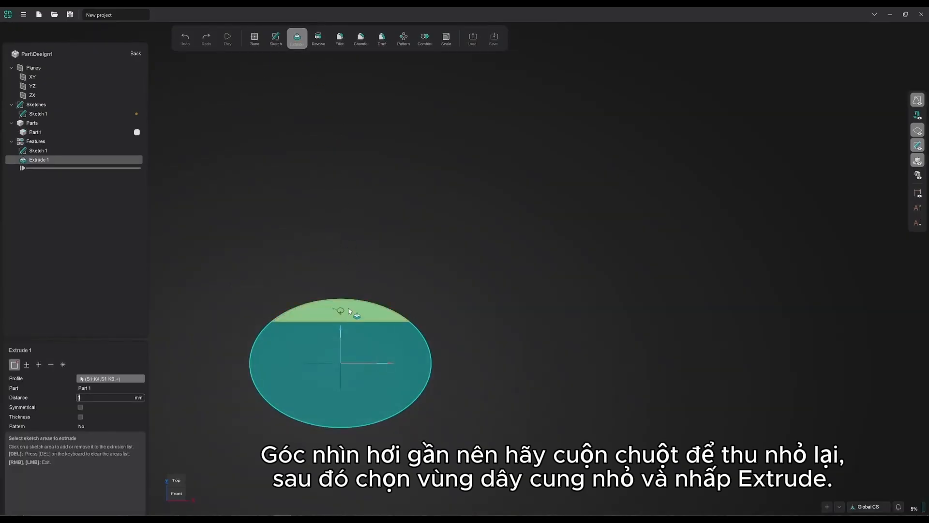
{"action": "type", "text": "000"}
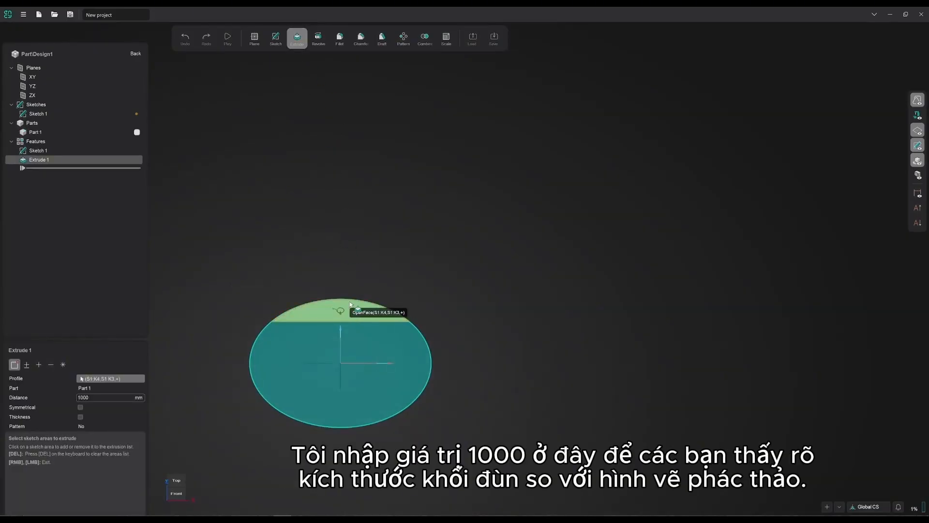
{"action": "key", "text": "Return"}
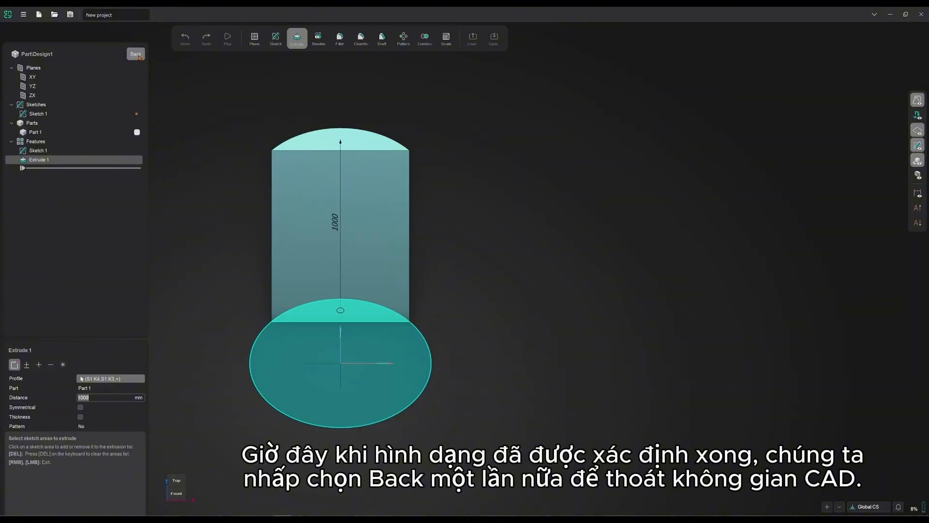
{"action": "left_click", "coordinate": [136, 54]}
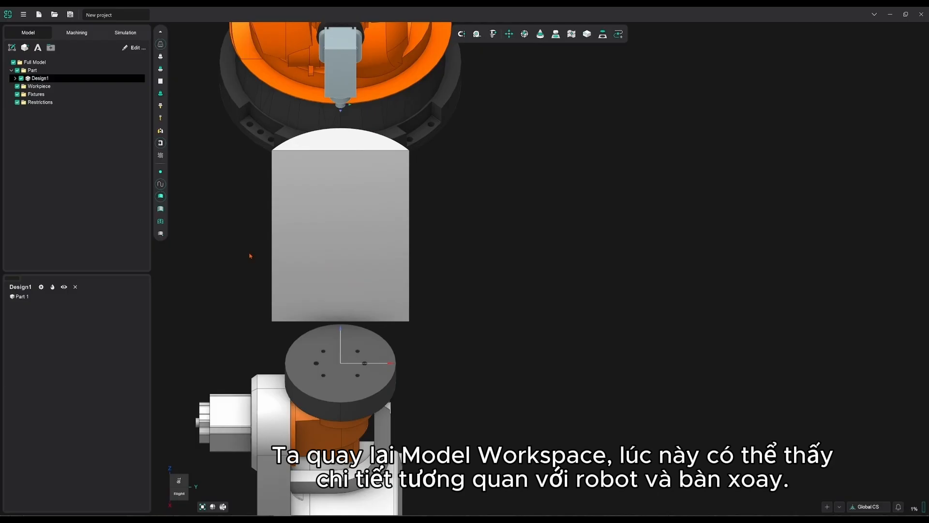
Select the whole Design1 part and open the rotation settings of the spatial transformations for it
{"action": "left_click", "coordinate": [371, 244]}
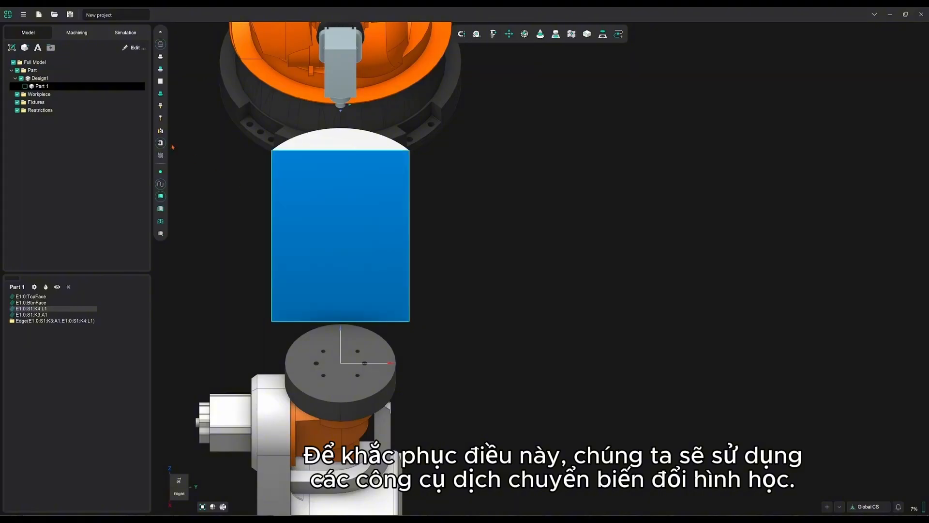
{"action": "left_click", "coordinate": [45, 79]}
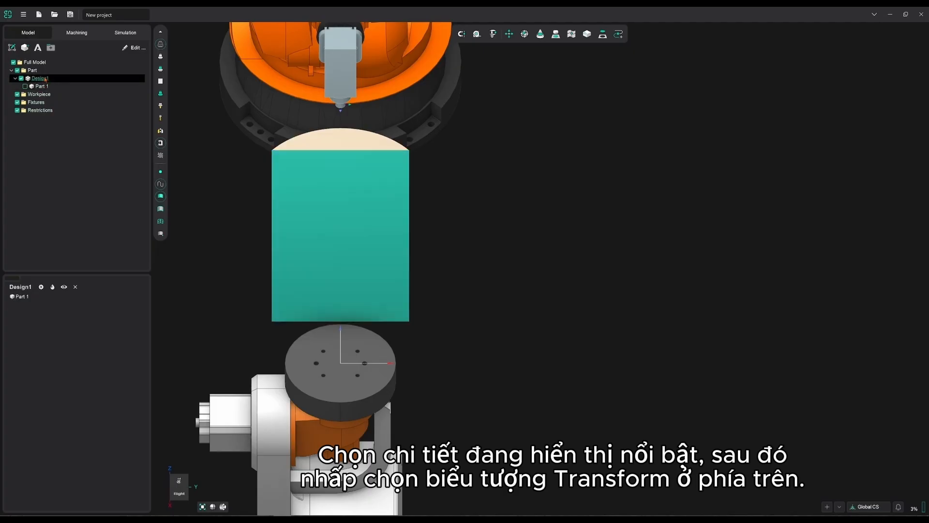
{"action": "left_click", "coordinate": [509, 34]}
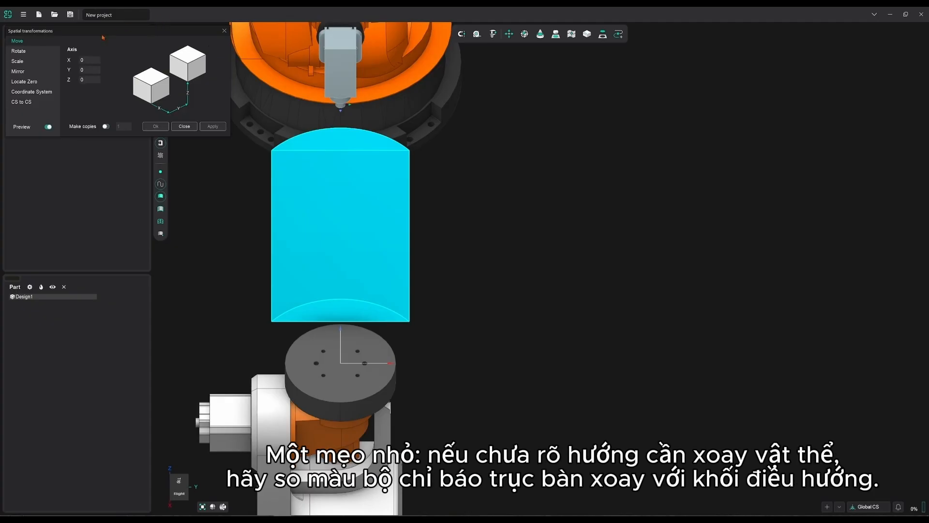
{"action": "left_click", "coordinate": [43, 53]}
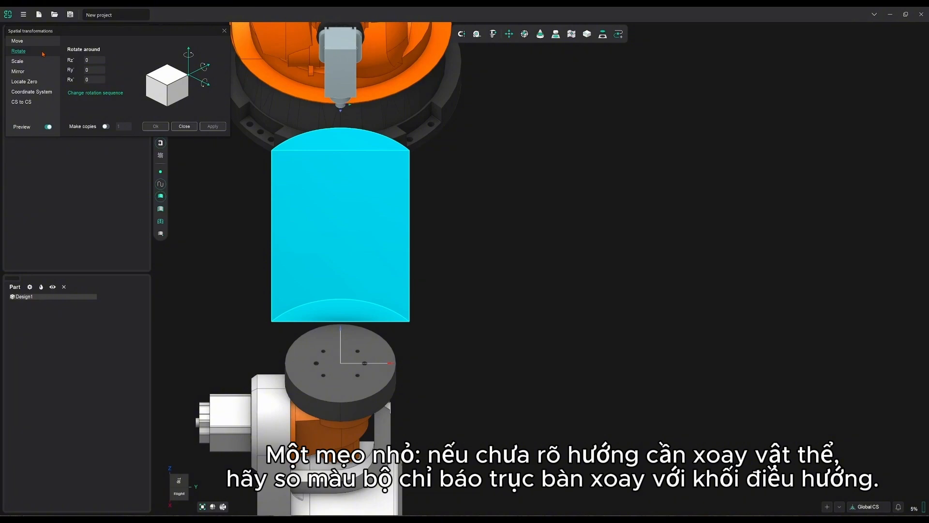
Try a rotation of -90° about the X axis and inspect its preview in relation to the rotary table
{"action": "left_click", "coordinate": [94, 79]}
{"action": "type", "text": "9"}
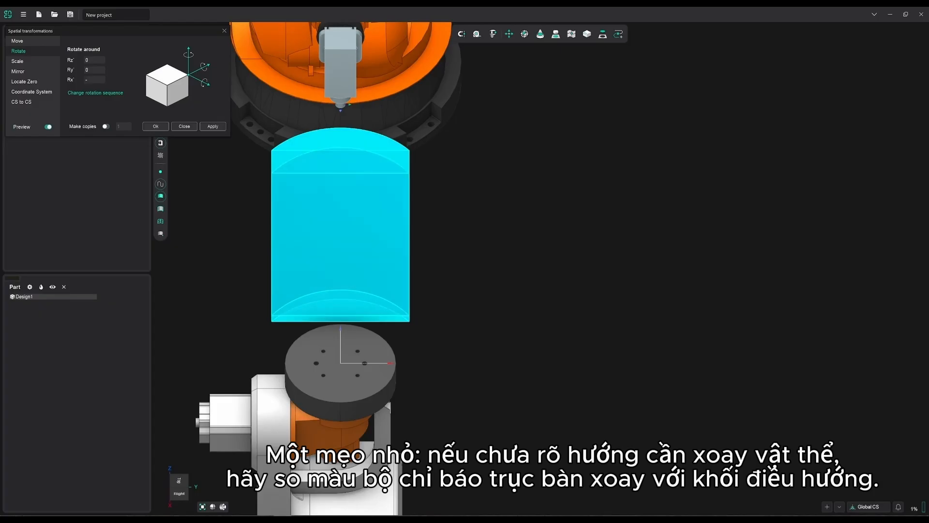
{"action": "type", "text": "90"}
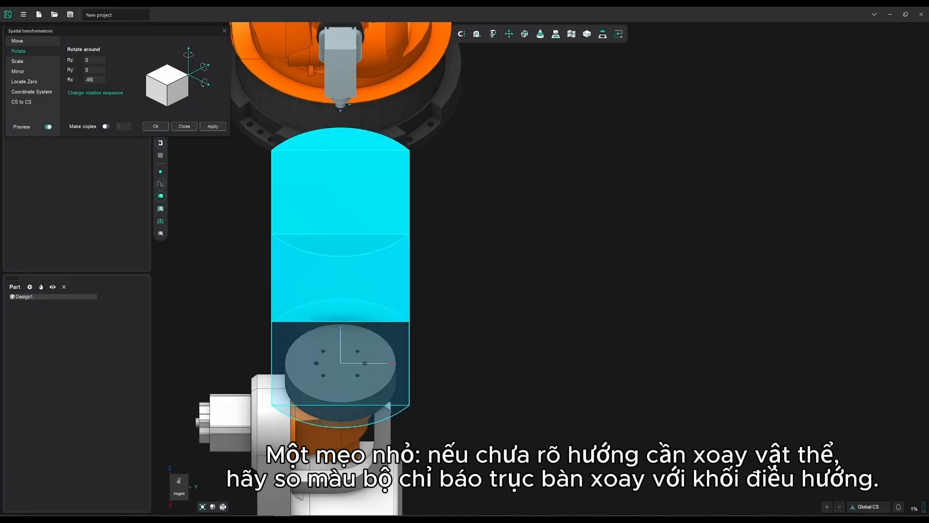
{"action": "middle_click_drag", "start_coordinate": [226, 171], "coordinate": [406, 173]}
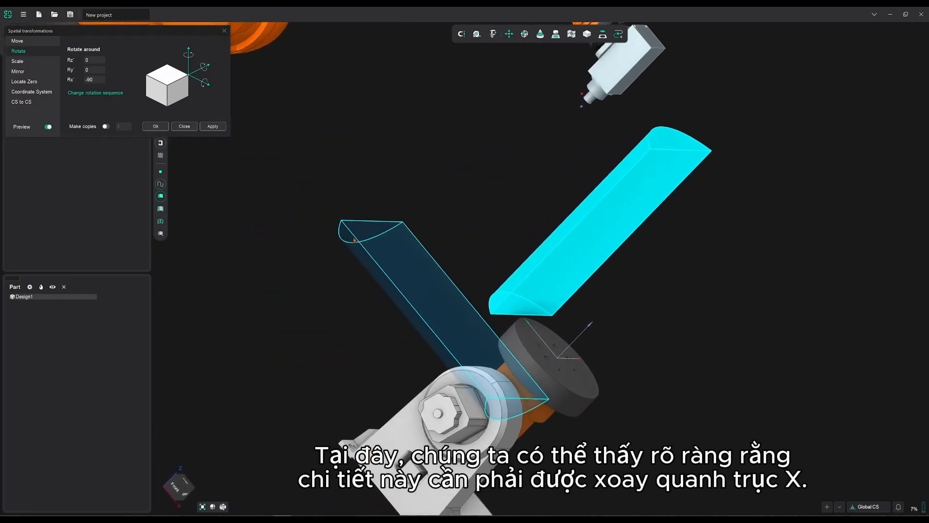
Set the part's rotation about the X axis to 90° and apply it
{"action": "left_click_drag", "start_coordinate": [94, 80], "coordinate": [79, 80]}
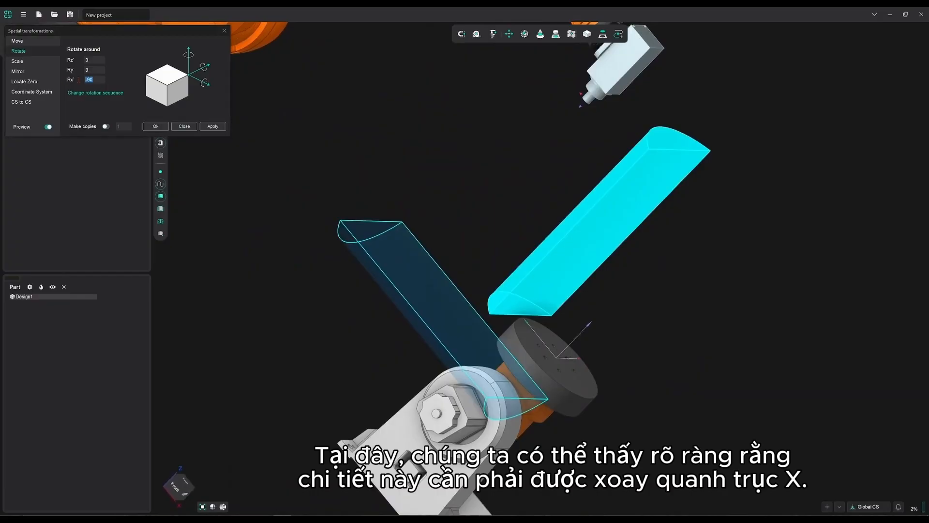
{"action": "type", "text": "0"}
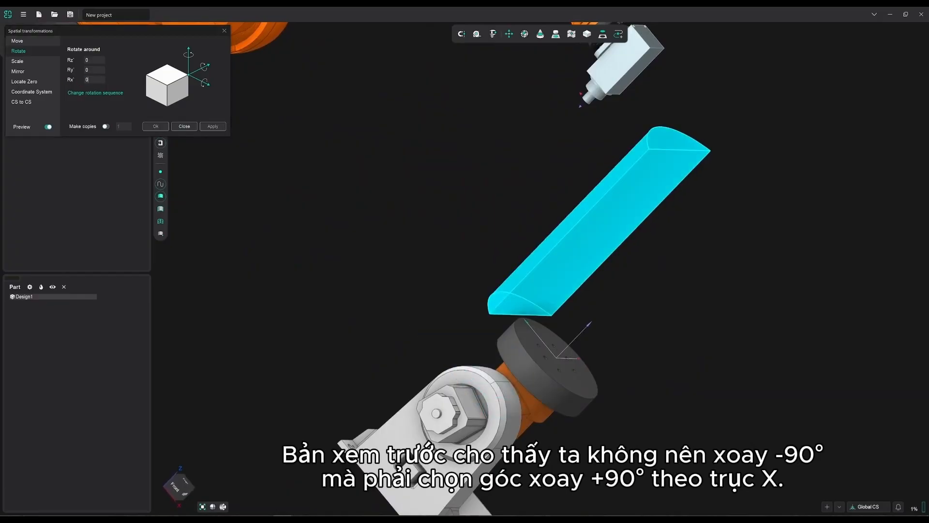
{"action": "type", "text": "90"}
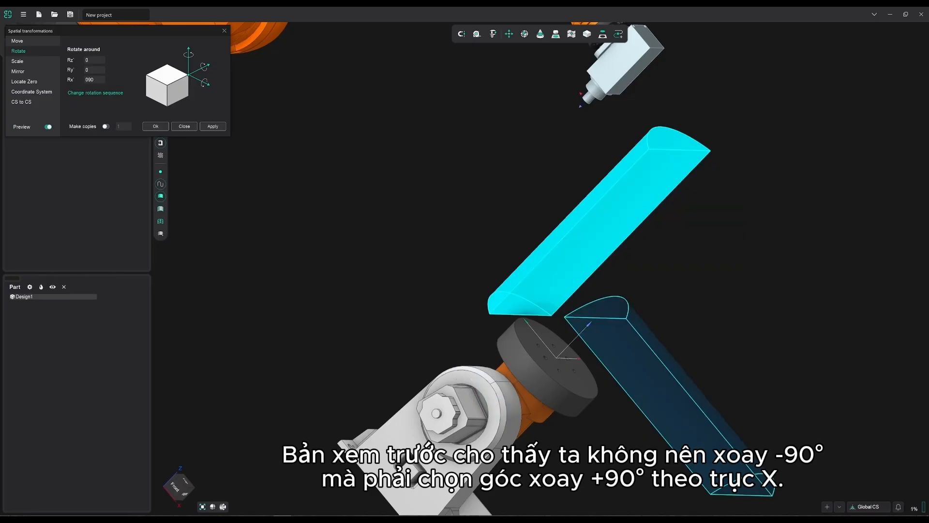
{"action": "left_click", "coordinate": [207, 127]}
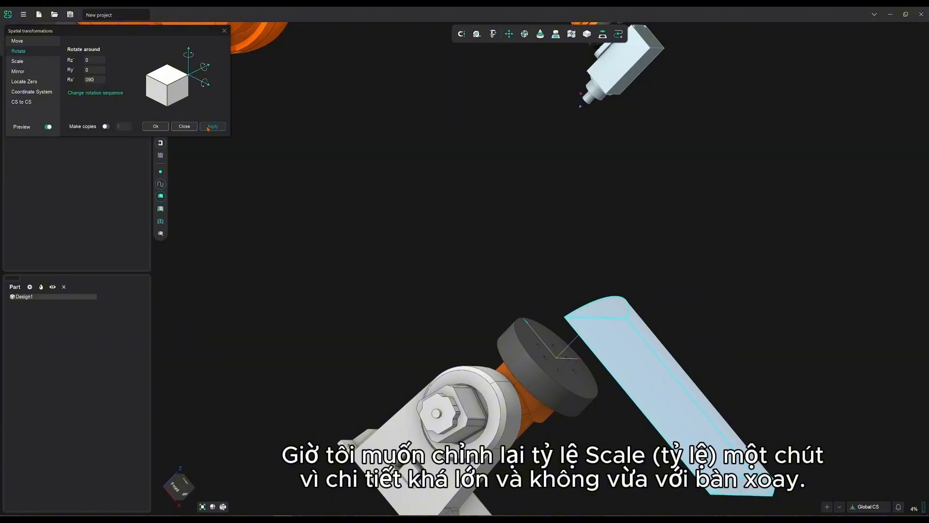
Scale the Design1 part by an overall factor of 0.5 about the origin and apply it
{"action": "double_click", "coordinate": [126, 79]}
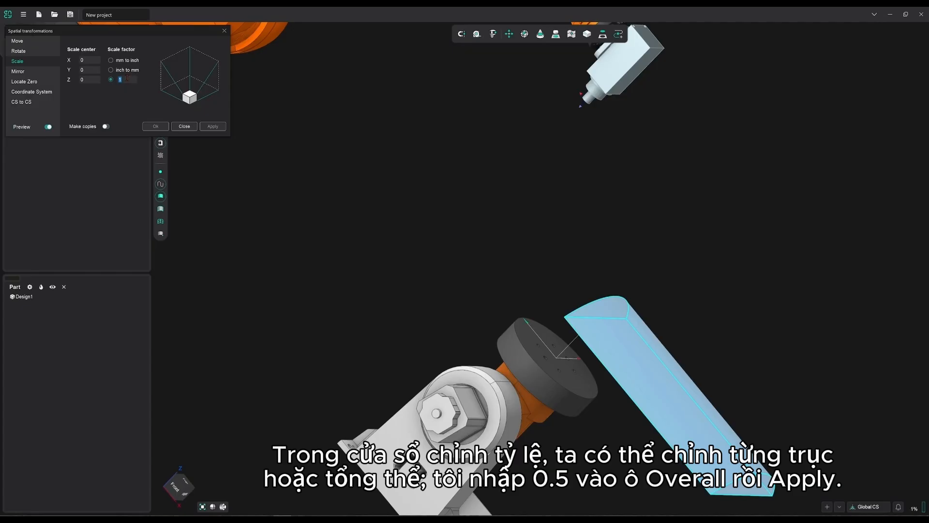
{"action": "type", "text": "0.5"}
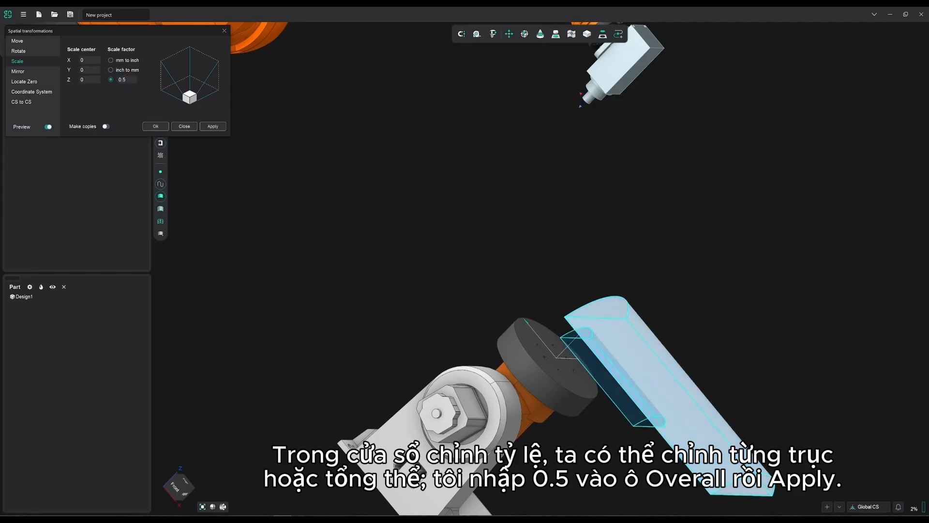
{"action": "left_click", "coordinate": [213, 126]}
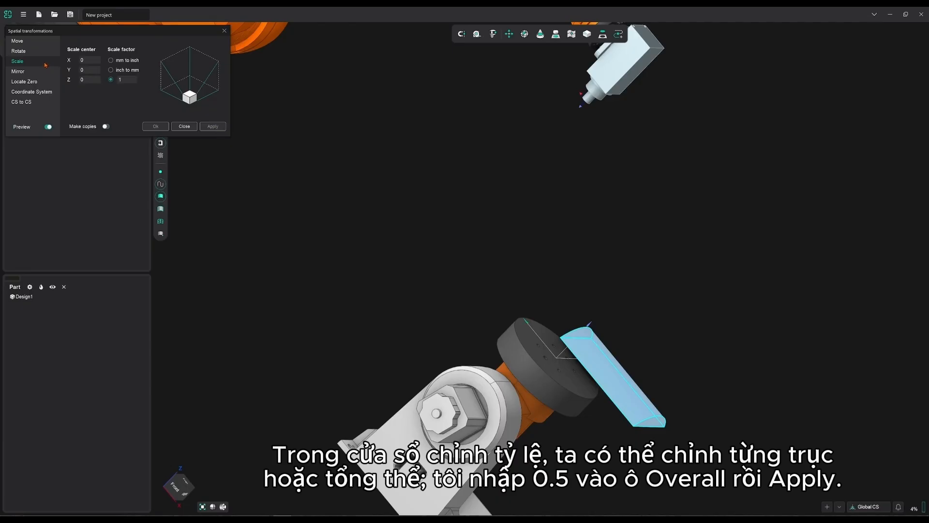
Locate the part's zero at the middle of the X and Y axes and the minimum of the Z axis, and apply it
{"action": "left_click", "coordinate": [35, 82]}
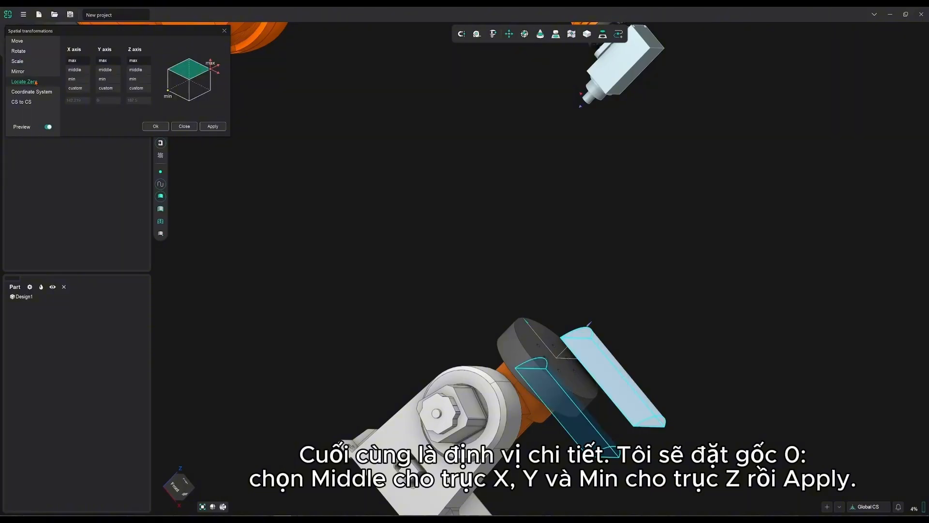
{"action": "left_click", "coordinate": [75, 69]}
{"action": "left_click", "coordinate": [113, 71]}
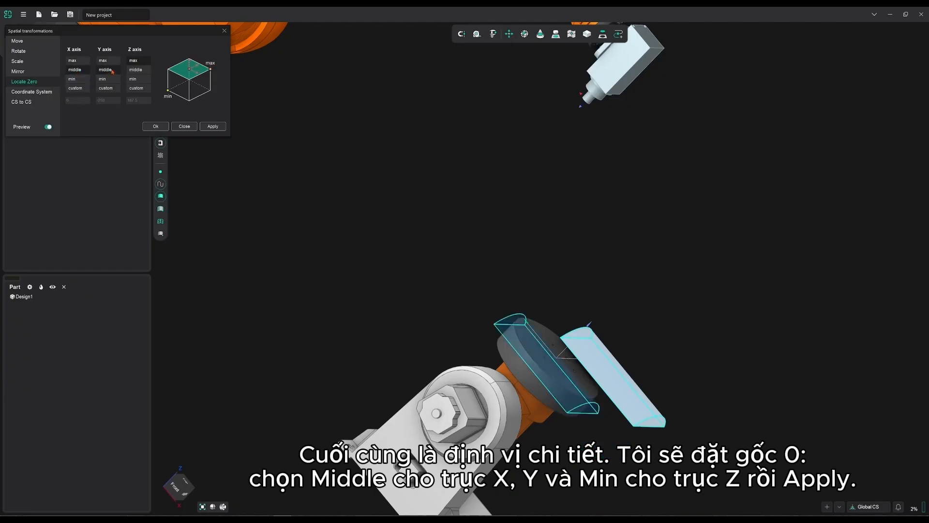
{"action": "left_click", "coordinate": [133, 80]}
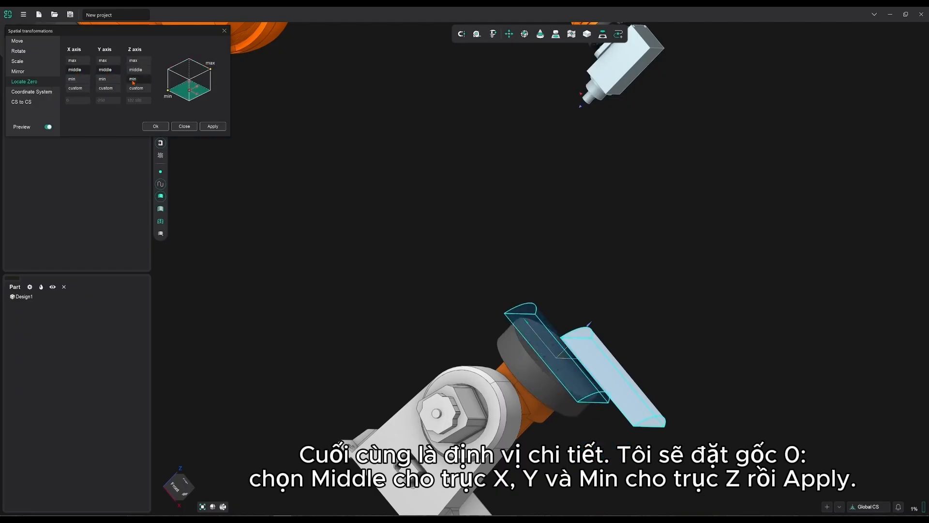
{"action": "left_click", "coordinate": [212, 125]}
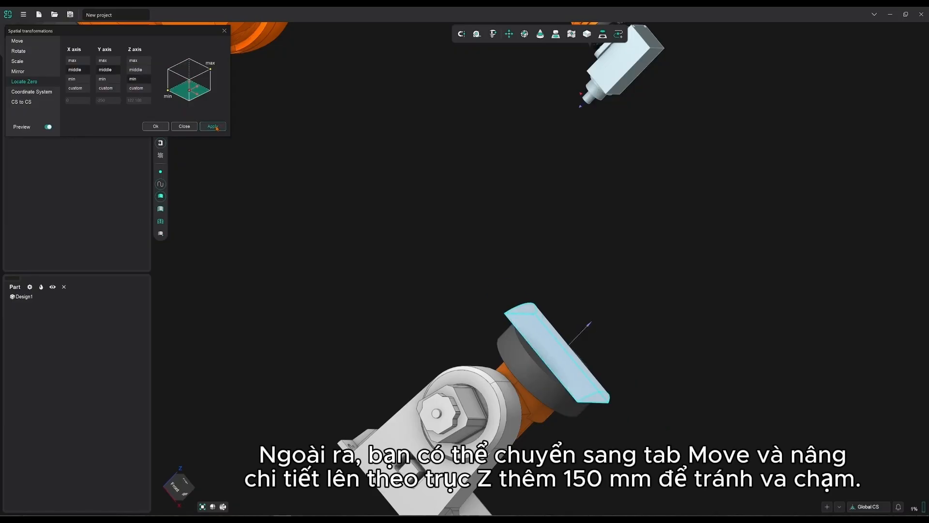
Move the part 150 mm along the Z axis away from the rotary table and finish the spatial transformations
{"action": "left_click", "coordinate": [17, 41]}
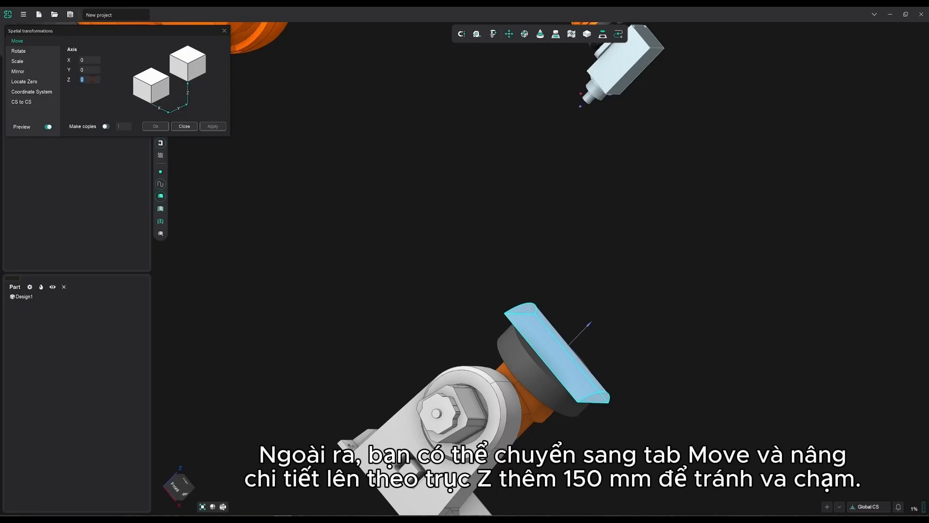
{"action": "type", "text": "150"}
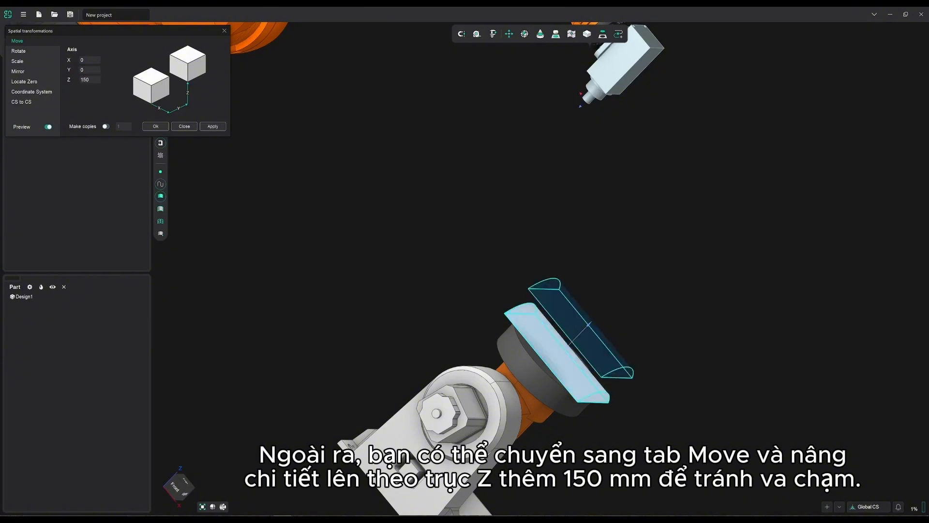
{"action": "left_click", "coordinate": [219, 126]}
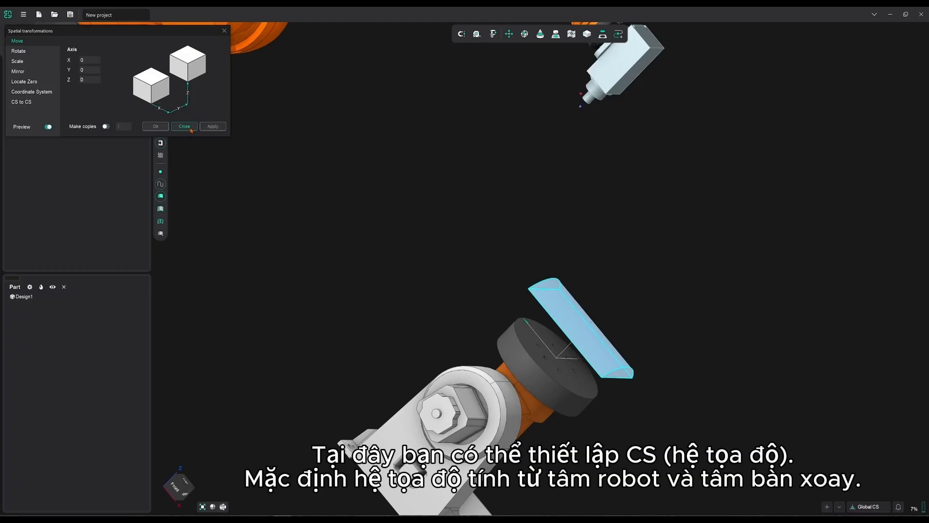
{"action": "left_click", "coordinate": [190, 128]}
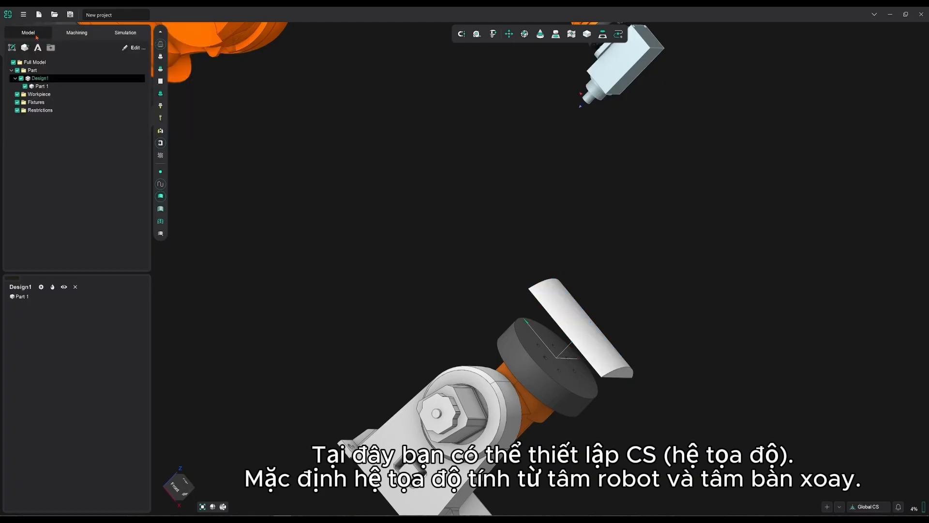
Go to the Machining setup of the KR 210-2 and examine the available workpiece connector options
{"action": "left_click", "coordinate": [76, 32]}
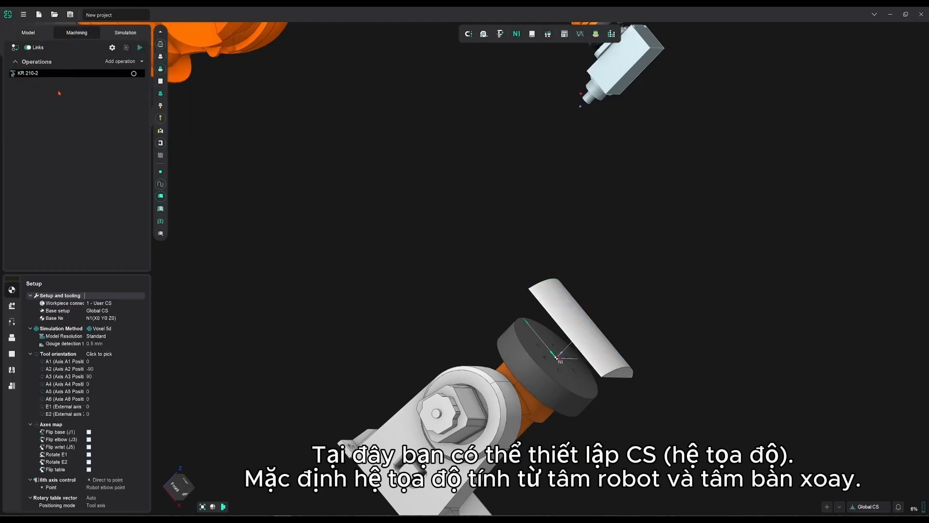
{"action": "left_click", "coordinate": [107, 303]}
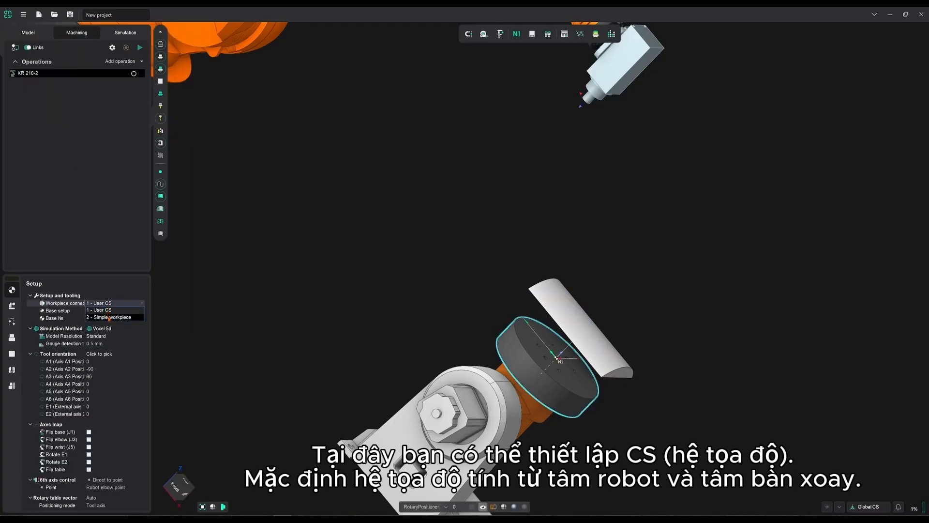
{"action": "left_click_drag", "start_coordinate": [105, 275], "coordinate": [106, 290]}
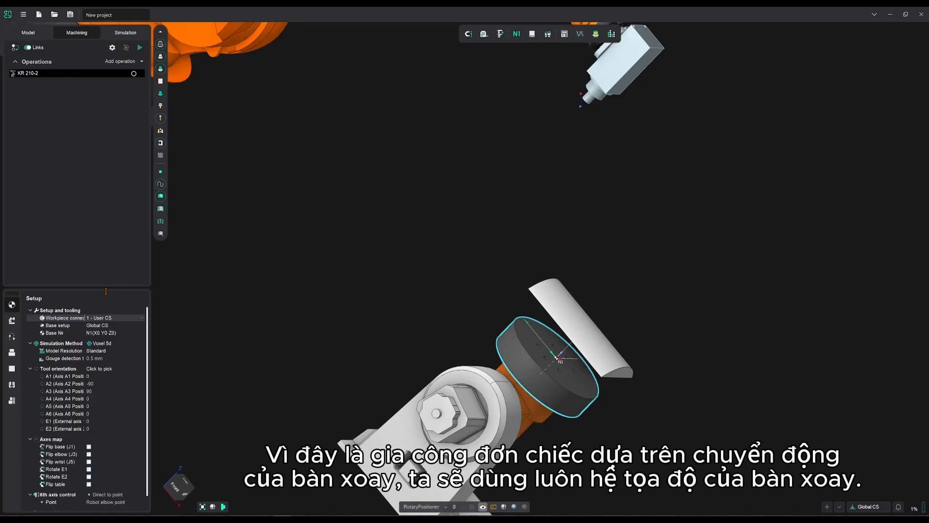
Examine the base setup's coordinate systems, offsets and rotation angles, then accept them as they are
{"action": "left_click", "coordinate": [127, 326]}
{"action": "left_click", "coordinate": [129, 327]}
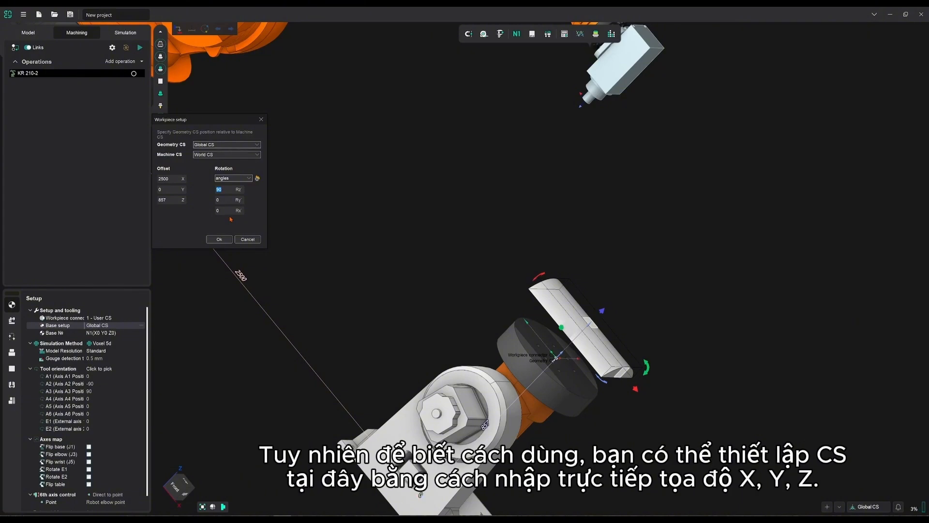
{"action": "left_click", "coordinate": [221, 237]}
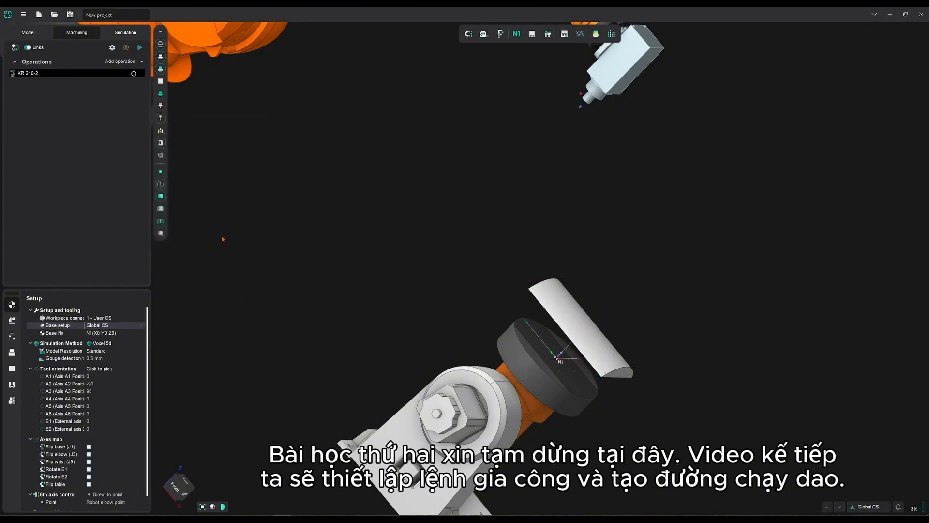